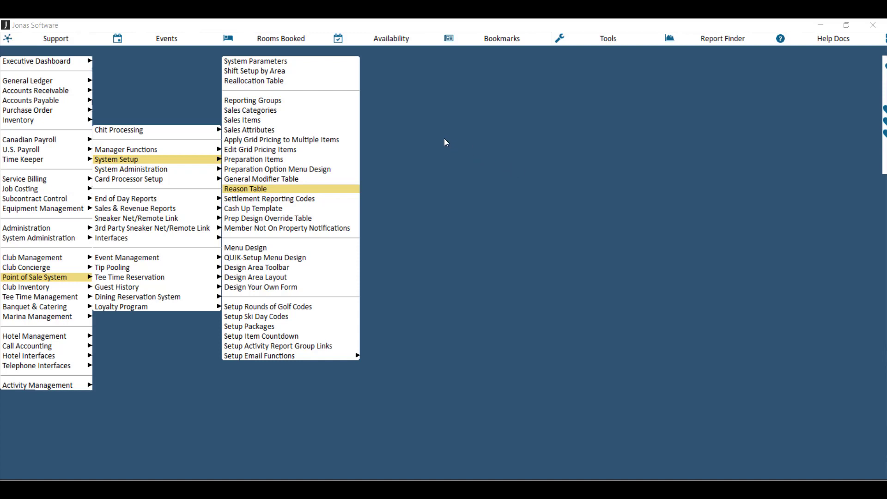
Look up sales item EV0214 Valentines Day Dinner & Dance and check its 55.00 price and EVPRIC category.
left_click(300, 121)
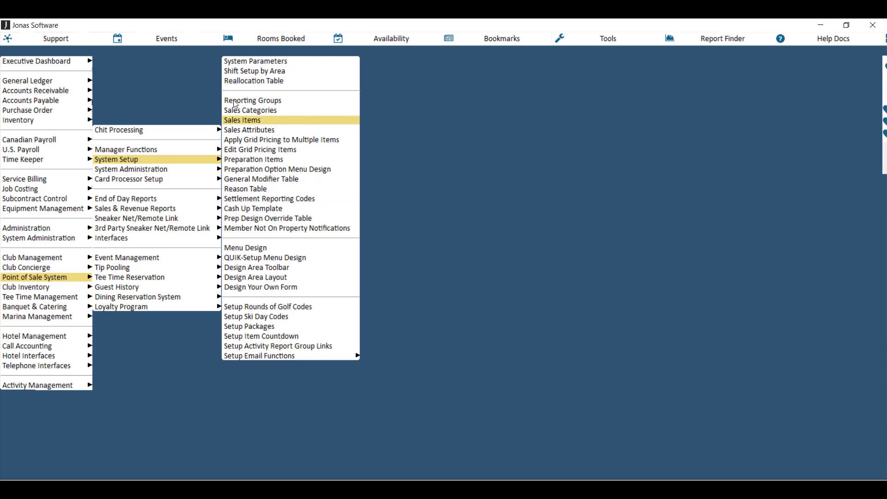
type("EV")
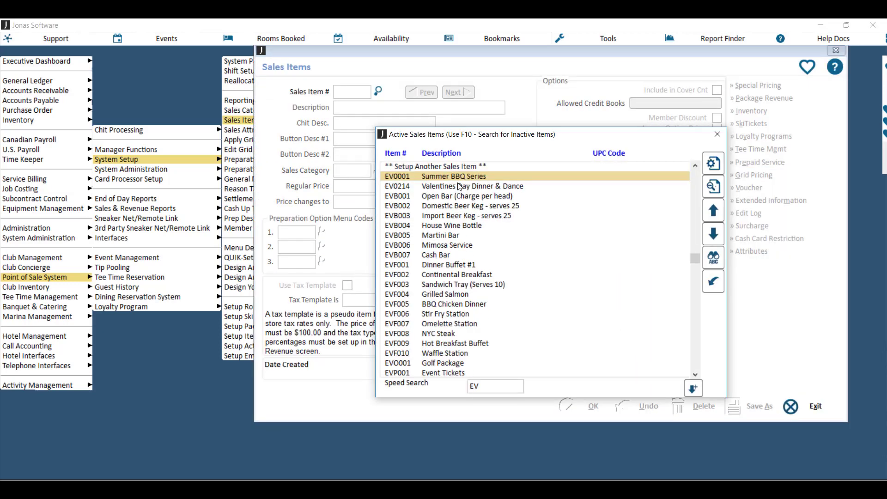
double_click(459, 187)
double_click(397, 185)
left_click(354, 170)
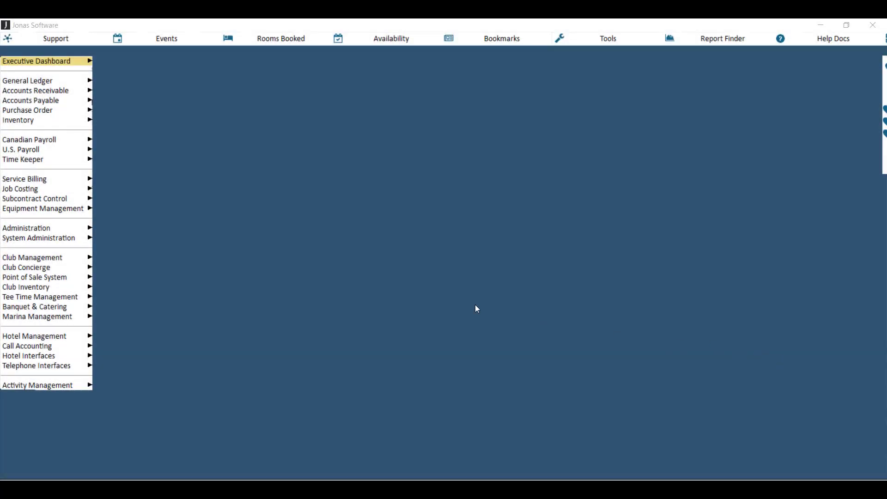
Open the Setup/Edit Events form from the Event Management menu.
mouse_move(72, 277)
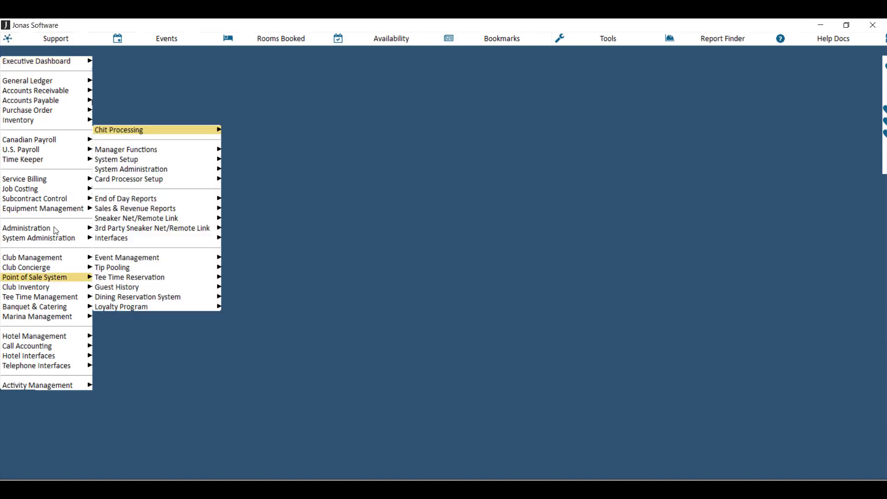
mouse_move(163, 259)
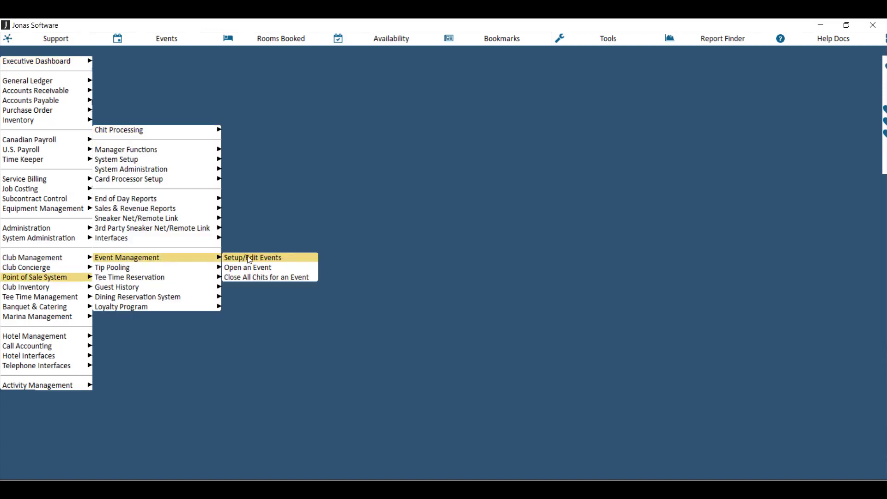
left_click(262, 259)
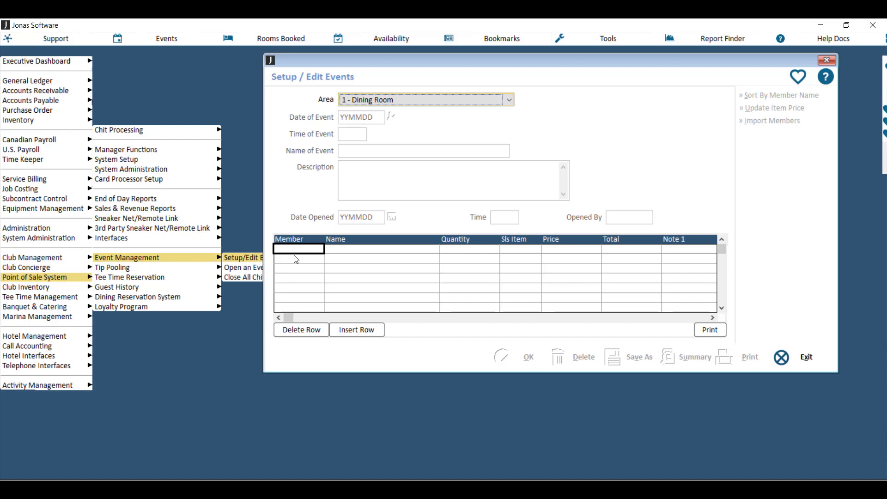
Switch the area to 3 - Events and load the Feb 14/18 Valentines Day Dinner & Dance event.
left_click(439, 100)
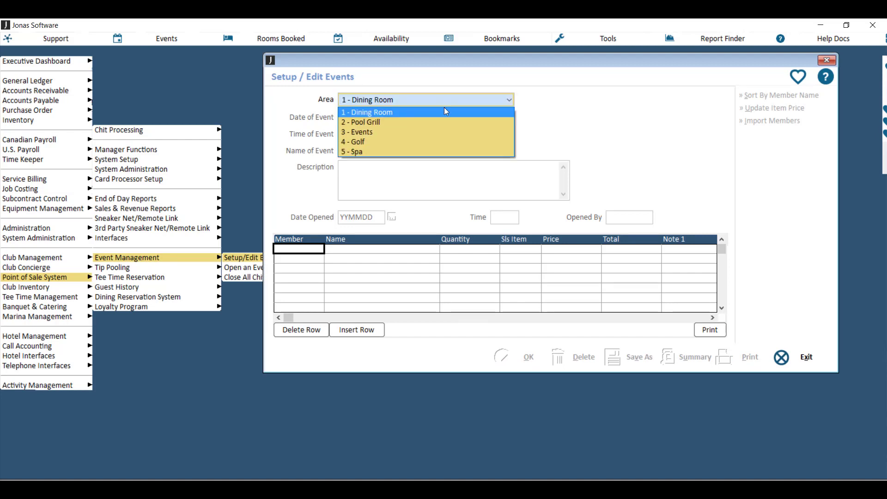
left_click(395, 133)
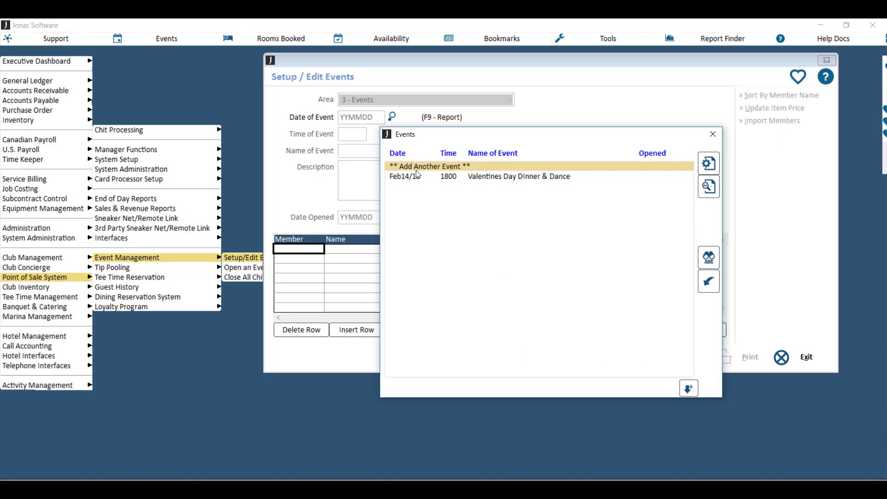
double_click(489, 182)
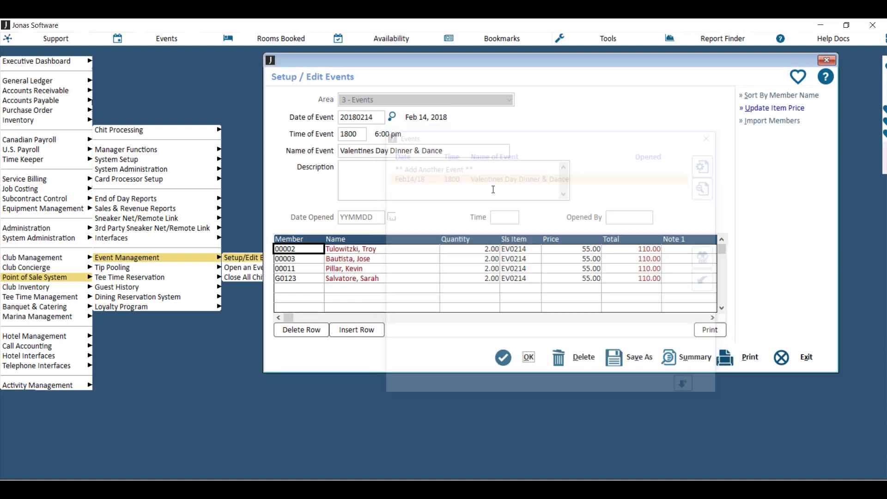
Review the event's date, 1800 start time, name and member bookings, and open the member import.
left_click_drag(373, 117, 340, 117)
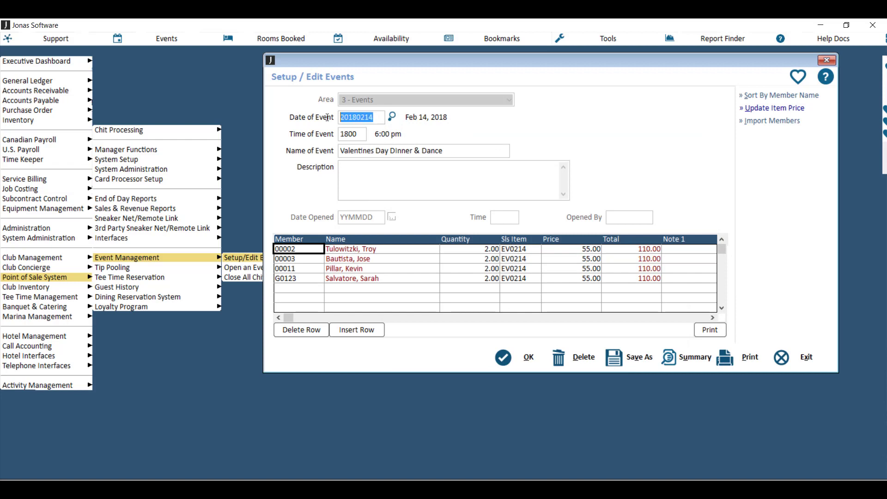
left_click(360, 134)
left_click_drag(446, 150, 340, 150)
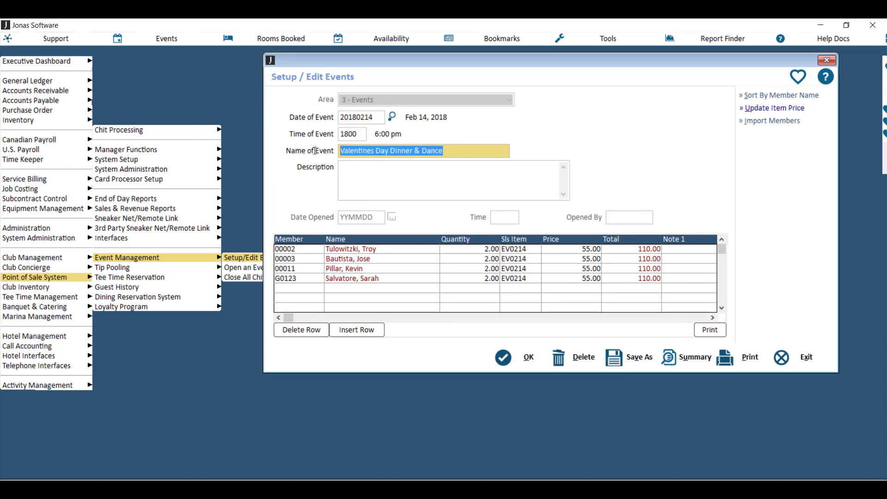
left_click(360, 167)
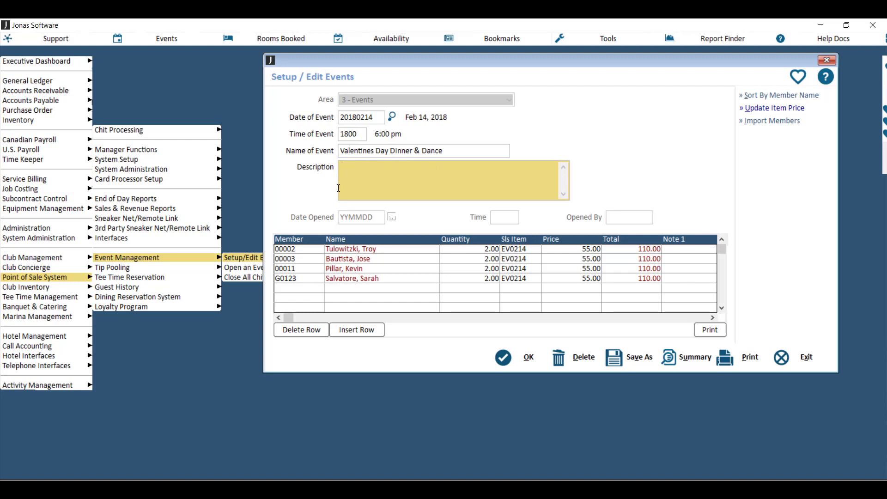
left_click(300, 251)
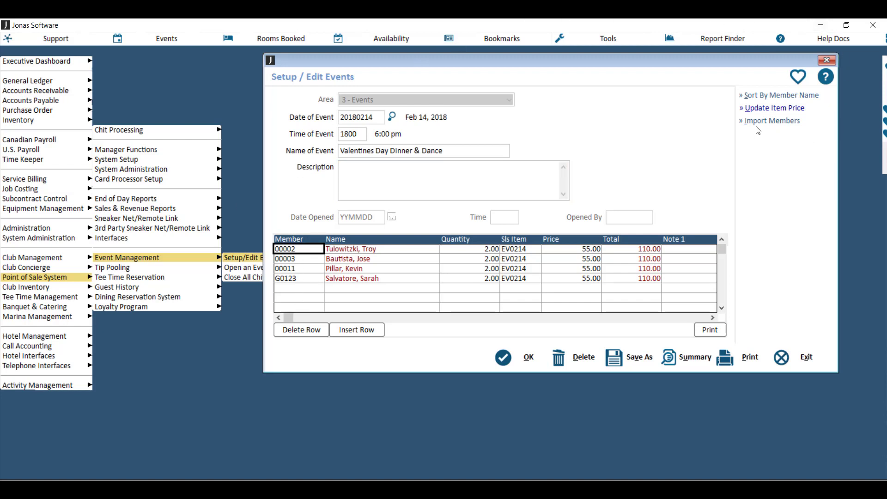
left_click(783, 121)
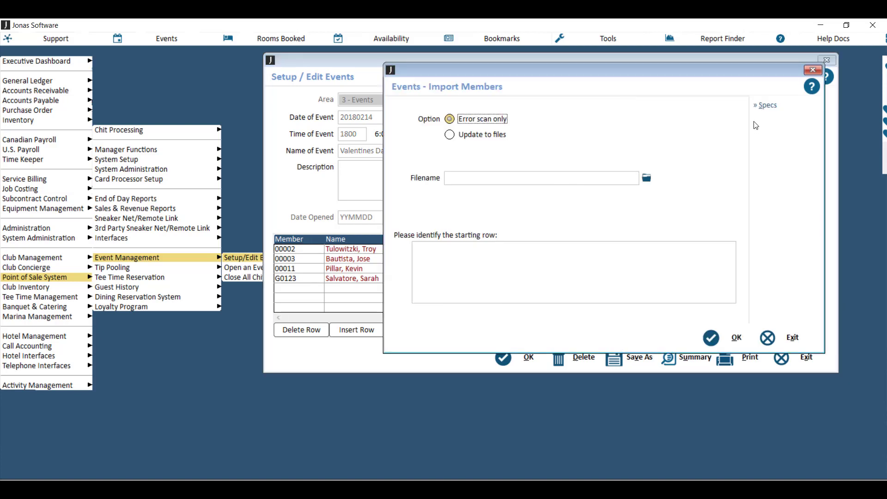
left_click(757, 107)
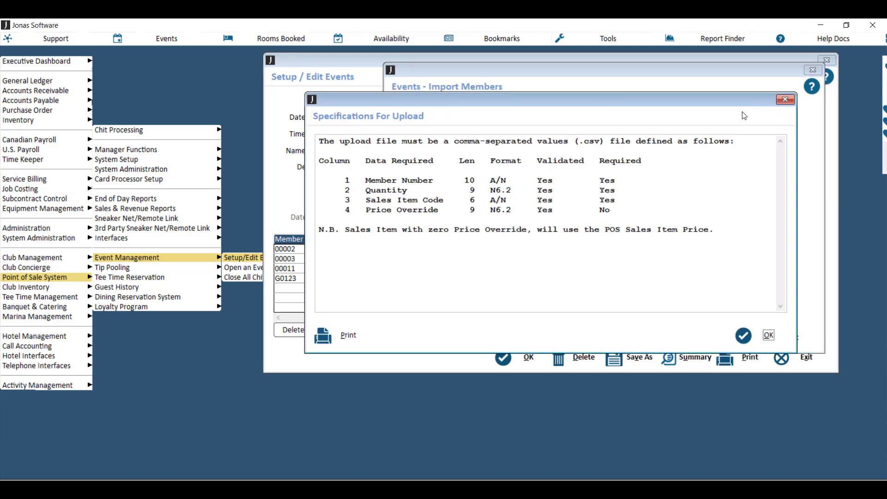
left_click_drag(346, 178, 432, 175)
left_click_drag(351, 190, 409, 190)
left_click(326, 153)
left_click_drag(342, 201, 444, 198)
left_click(445, 201)
left_click_drag(344, 211, 444, 210)
left_click(432, 208)
left_click_drag(344, 211, 409, 210)
left_click(423, 209)
left_click(409, 210)
key("Return")
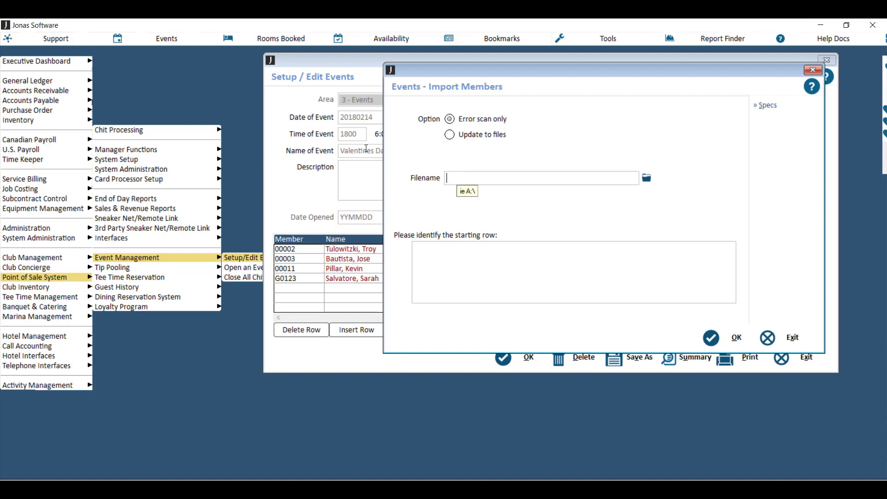
left_click(457, 179)
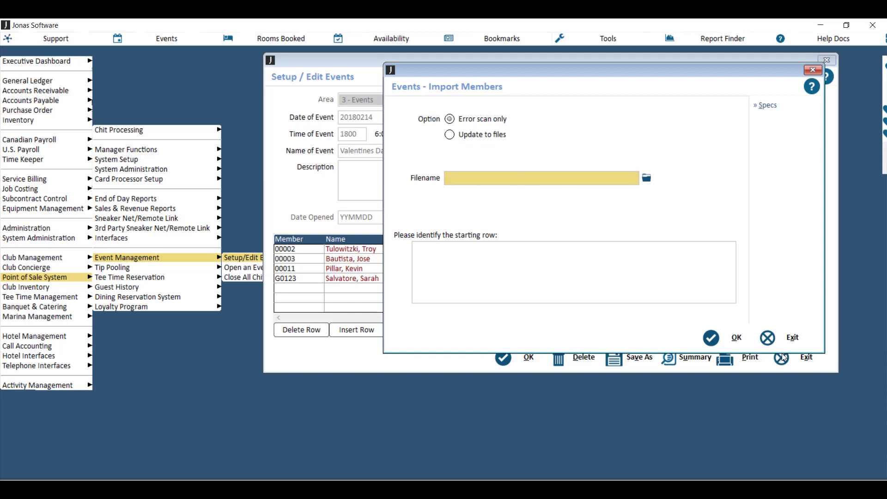
left_click(788, 339)
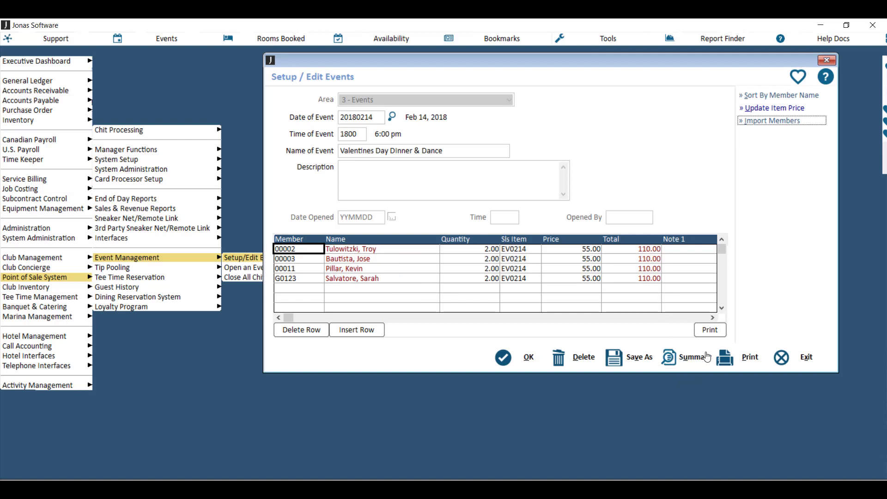
left_click(684, 359)
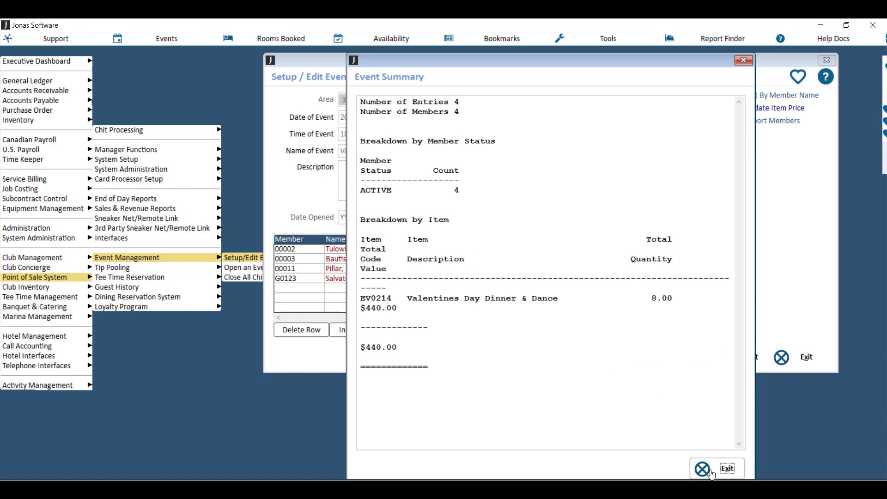
left_click(725, 467)
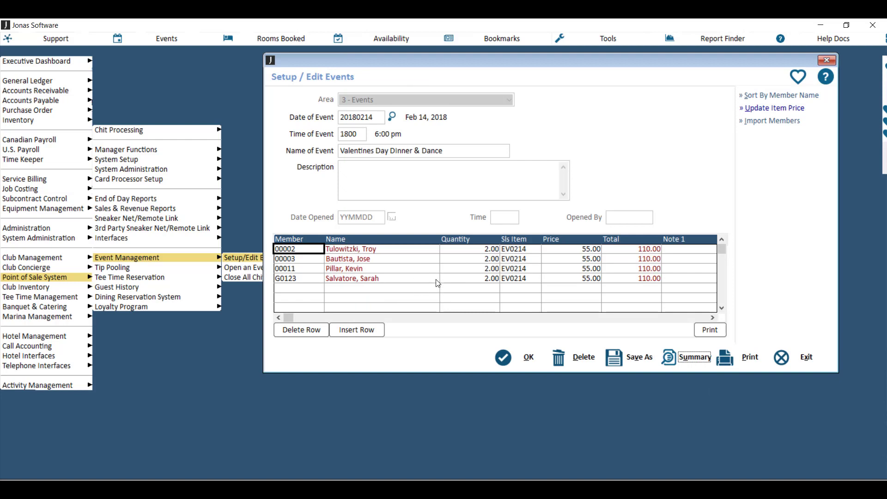
left_click(300, 288)
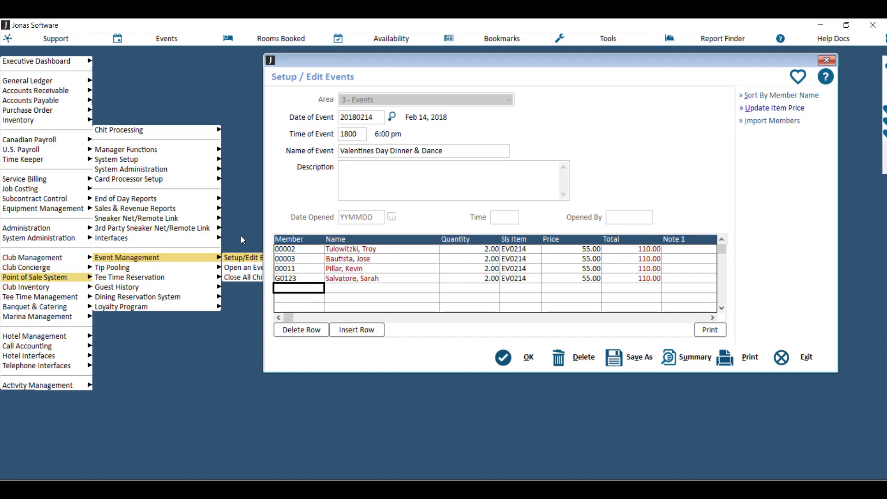
Book member A0102 for quantity 2 of EV0214 at 55.00 (110.00) and save the event.
double_click(300, 292)
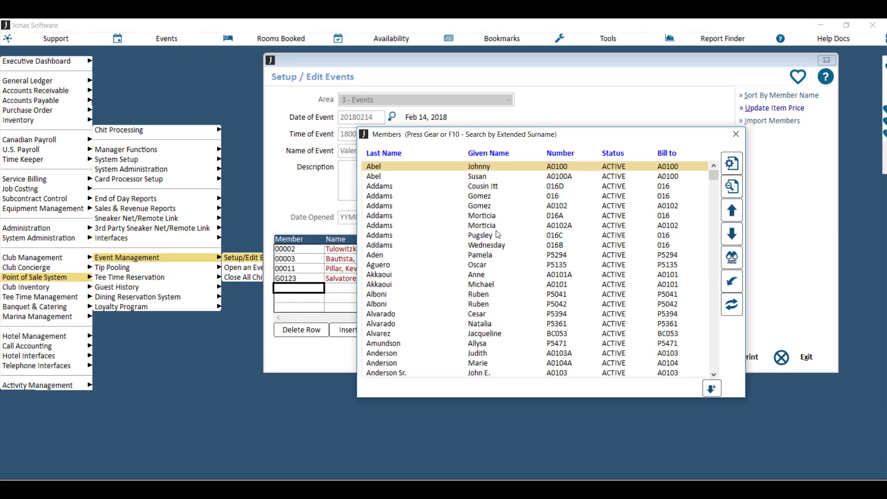
double_click(498, 205)
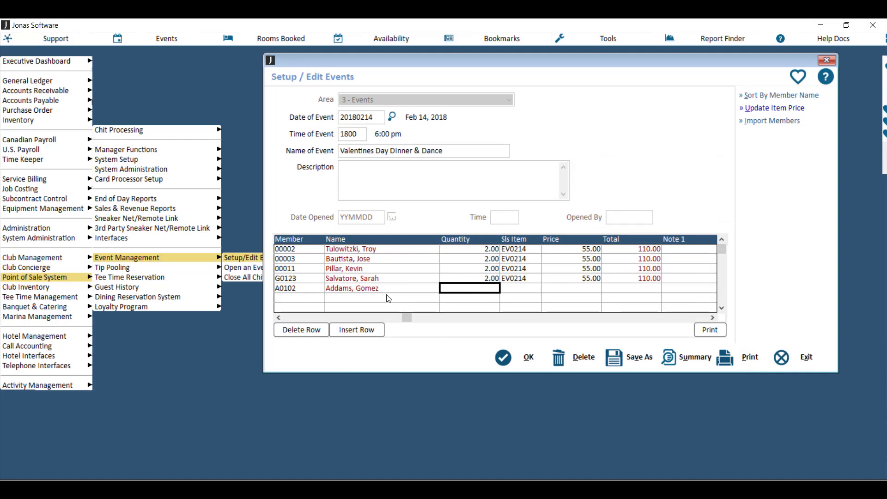
type("2")
key("Tab")
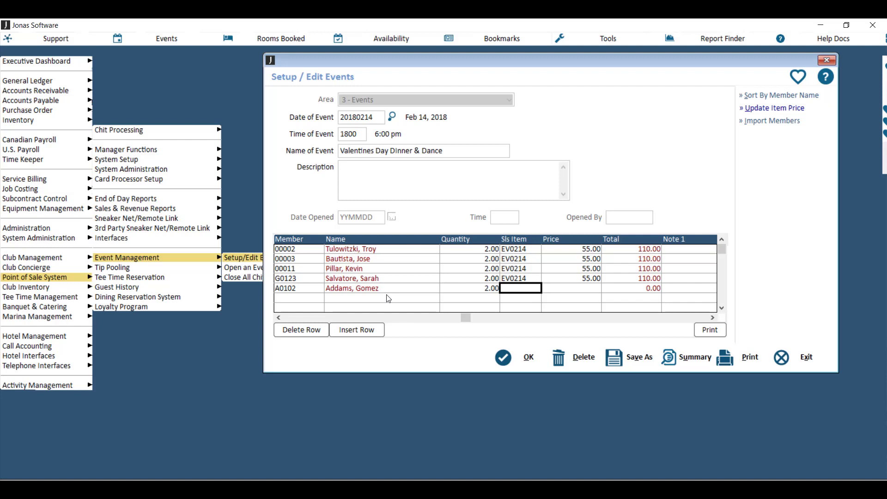
left_click(497, 282)
left_click(527, 288)
left_click(584, 292)
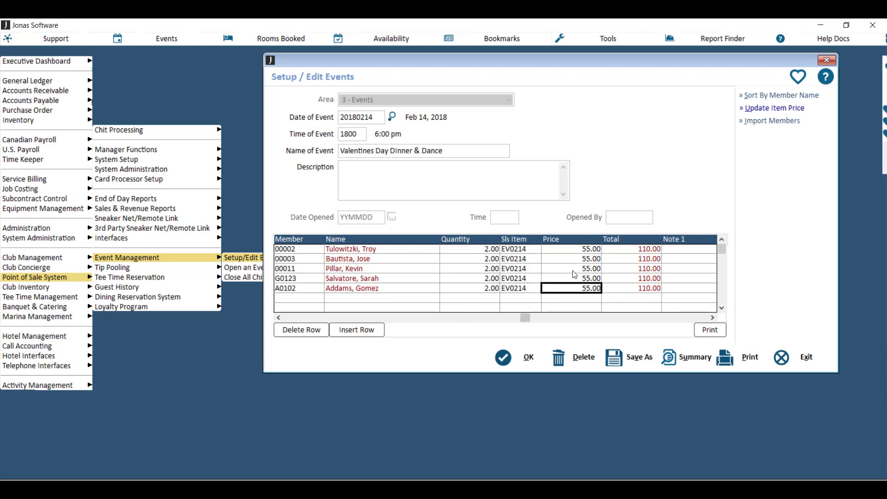
left_click(708, 295)
left_click(704, 317)
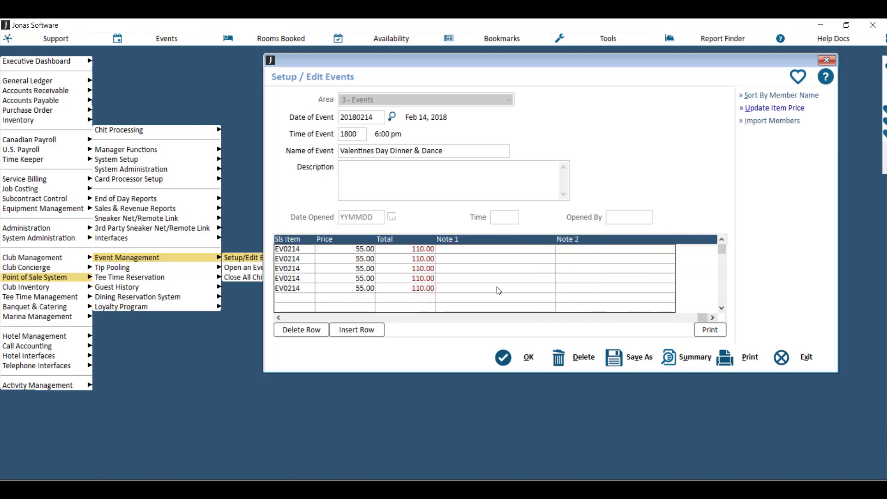
left_click(535, 292)
key("Tab")
key("Tab")
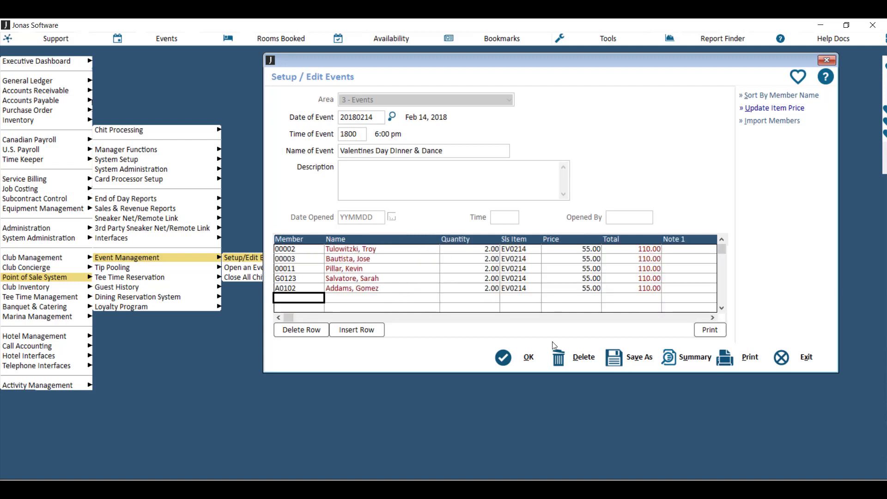
left_click(504, 357)
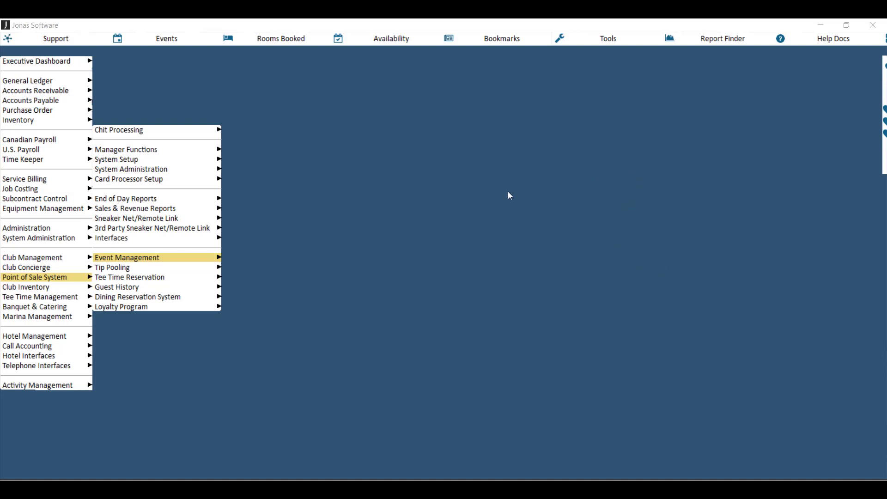
In Open an Event, choose area 3 - Events and select the Feb 14/18 Valentines Day Dinner & Dance event.
mouse_move(178, 257)
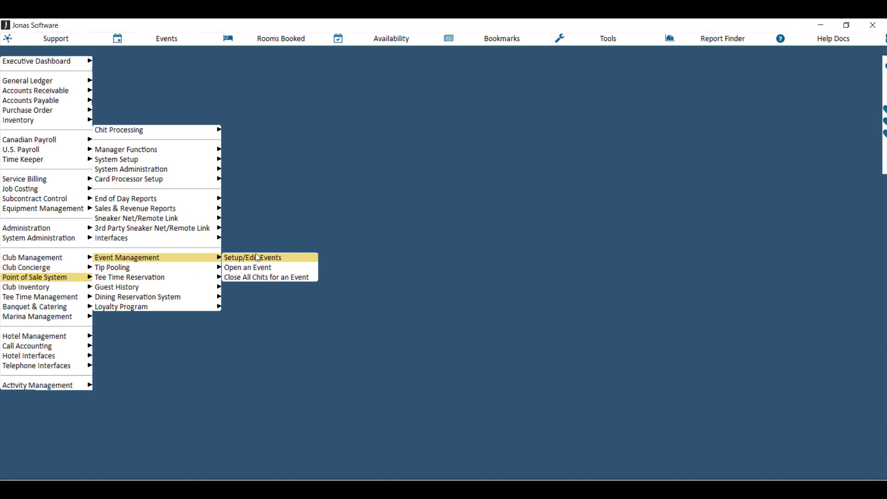
left_click(265, 271)
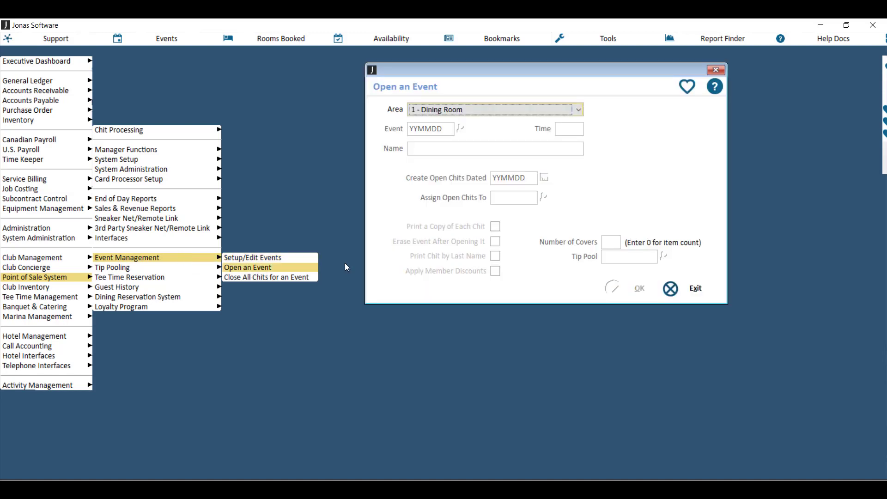
left_click(440, 142)
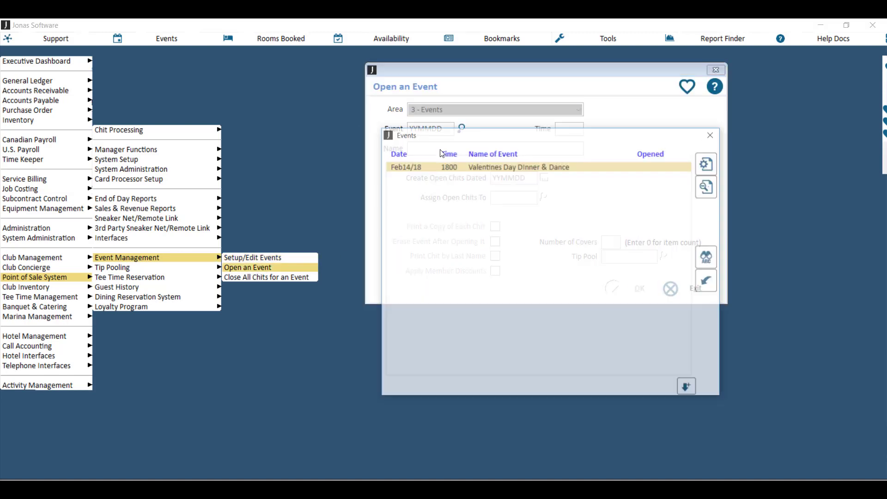
double_click(452, 170)
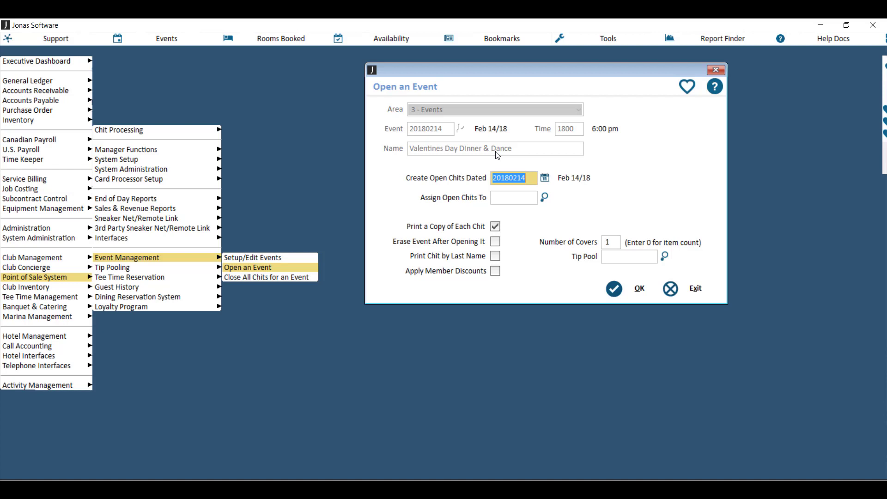
left_click(510, 199)
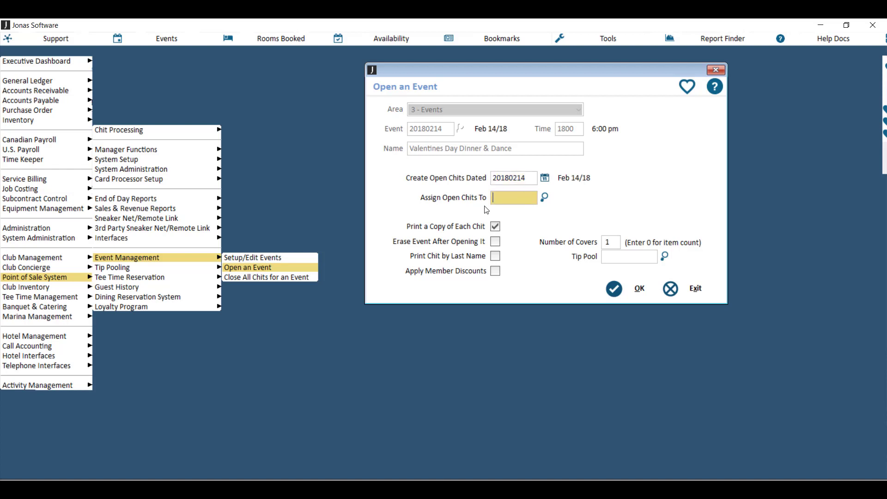
Assign the open chits to server SS with no printed copies and 0 covers, and open the event.
type("SS")
key("Tab")
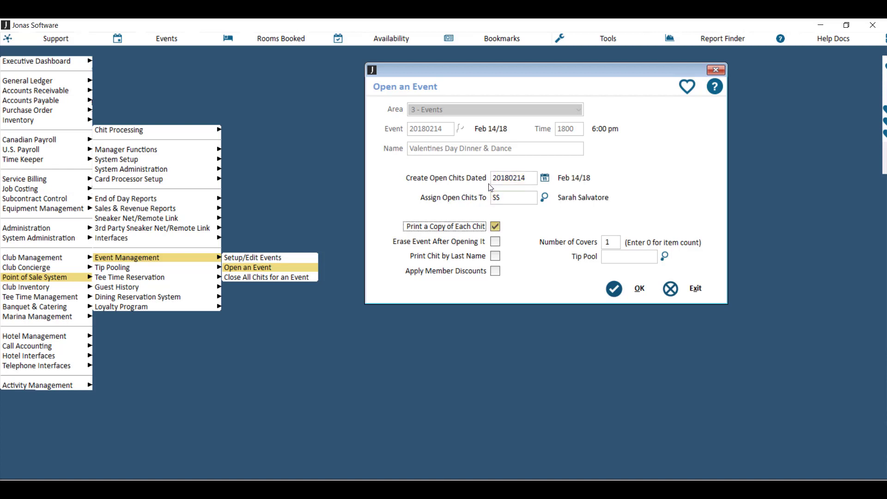
left_click(496, 227)
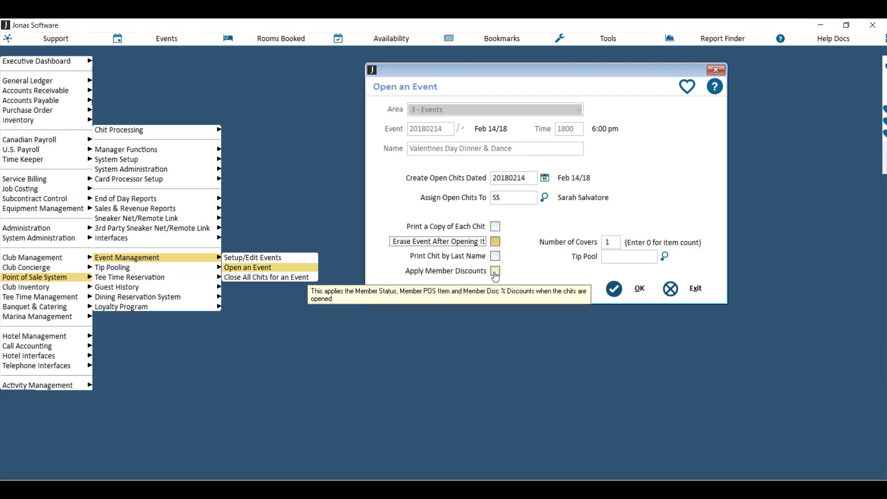
left_click(609, 242)
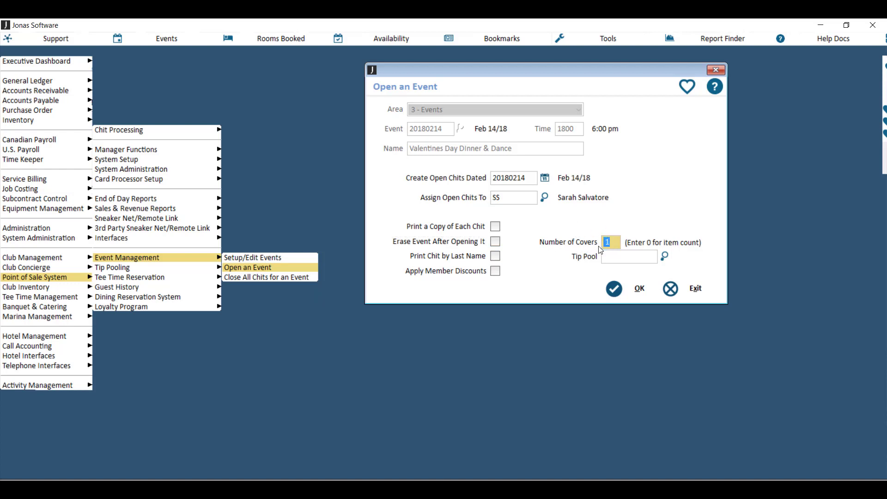
type("0")
key("Tab")
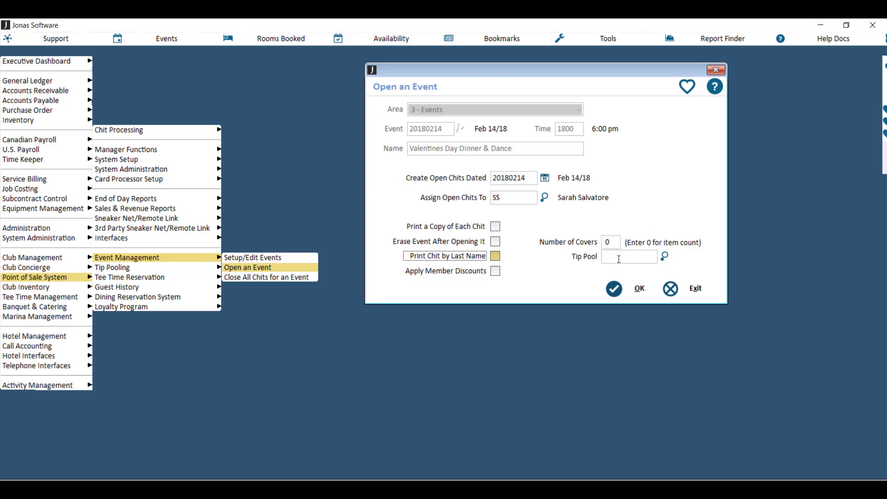
left_click(621, 293)
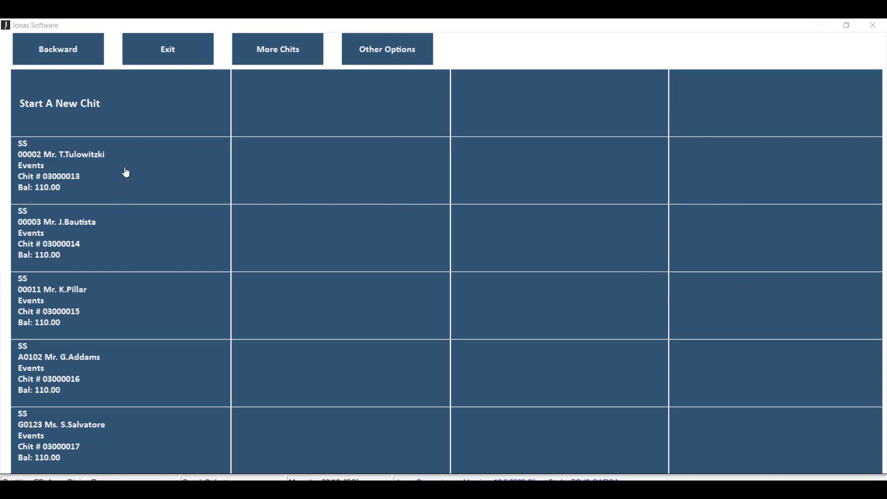
Open the first member's Valentines event chit to review it.
left_click(99, 141)
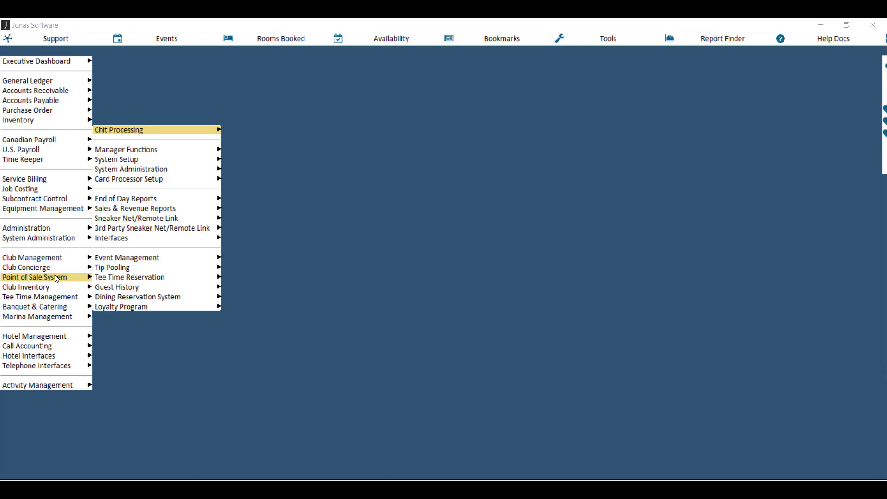
Close all chits for the Feb 14, 2018 Valentines event in area 3 - Events.
left_click(175, 257)
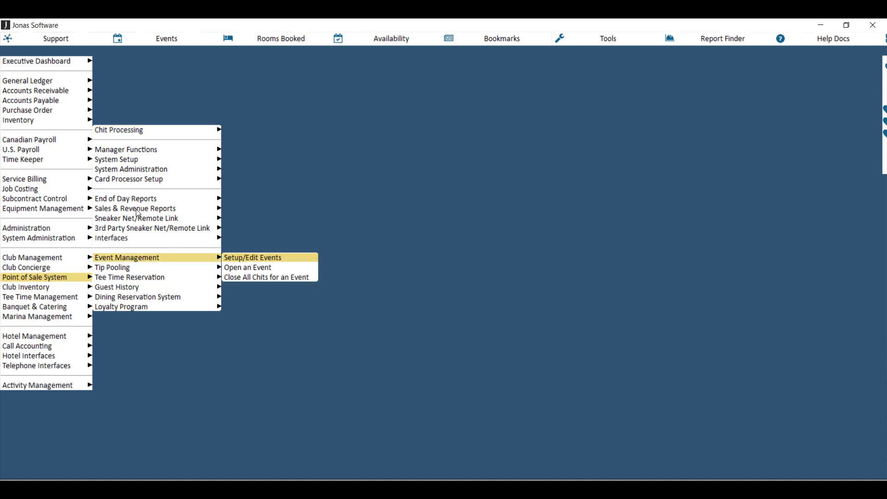
left_click(279, 277)
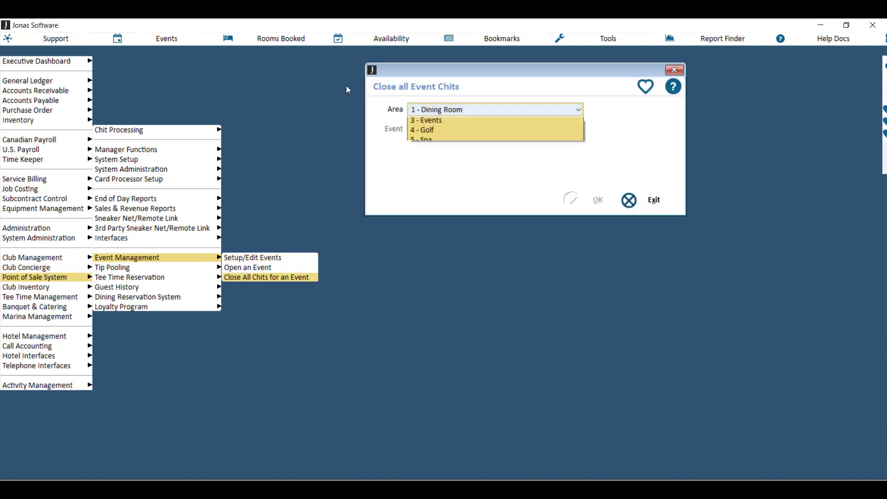
left_click(427, 140)
left_click(462, 125)
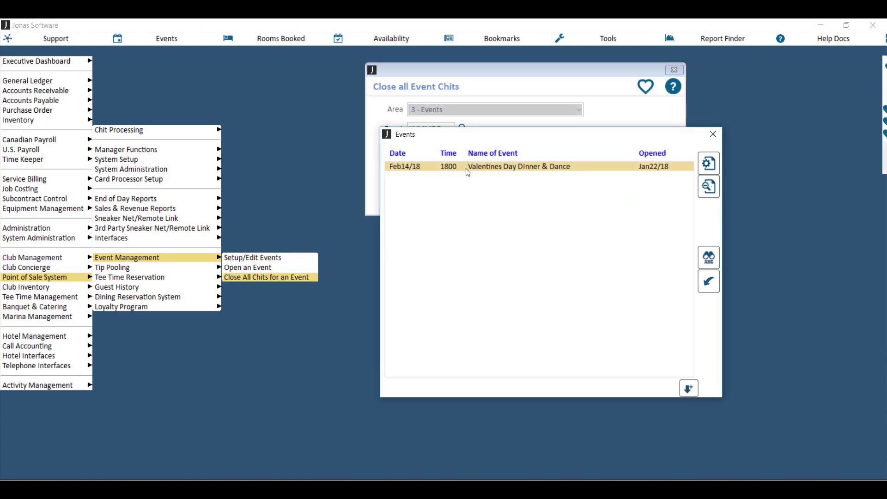
double_click(461, 167)
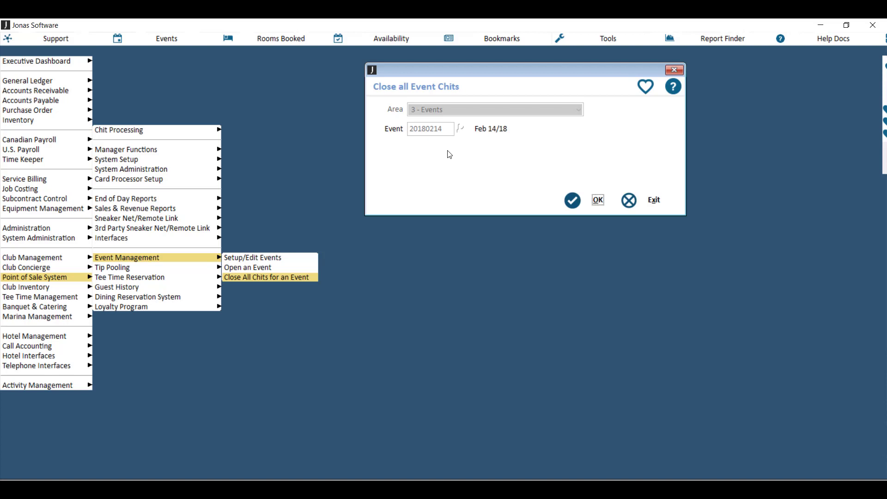
left_click(598, 198)
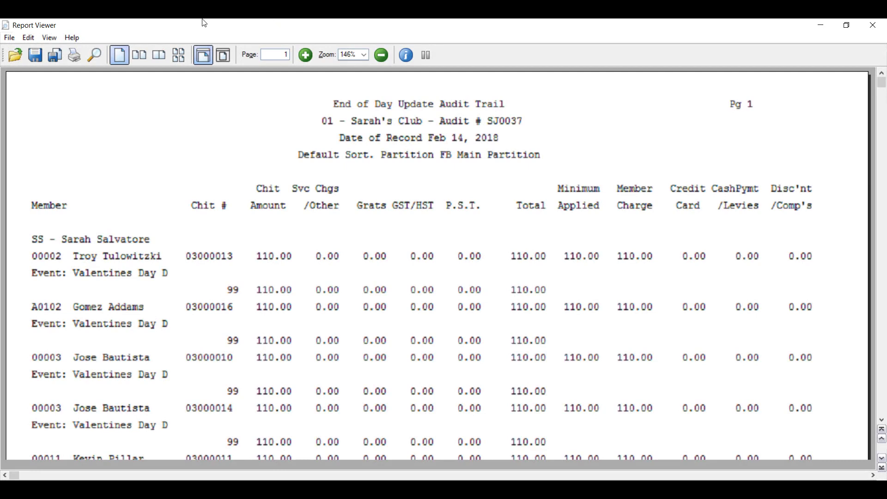
Scroll through the audit trail listing each Valentines event chit at 110.00.
scroll(176, 233, "down", 3)
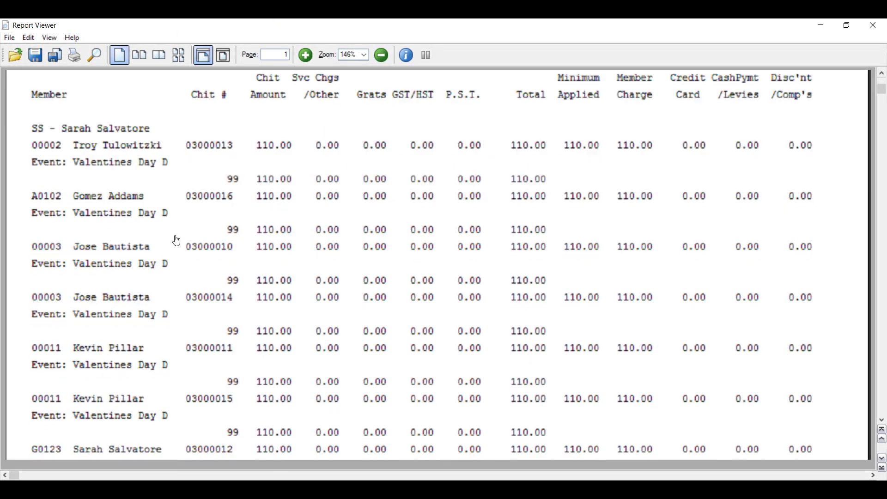